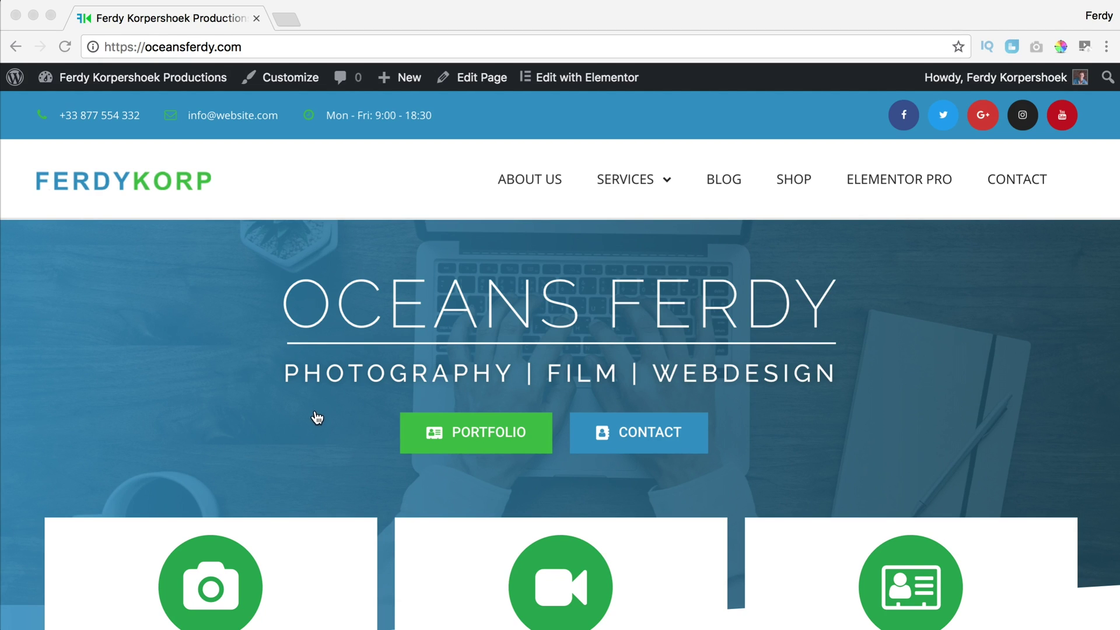
pyautogui.scroll(-5, 317, 418)
pyautogui.scroll(-5, 318, 418)
pyautogui.scroll(-10, 317, 417)
pyautogui.scroll(-3, 318, 417)
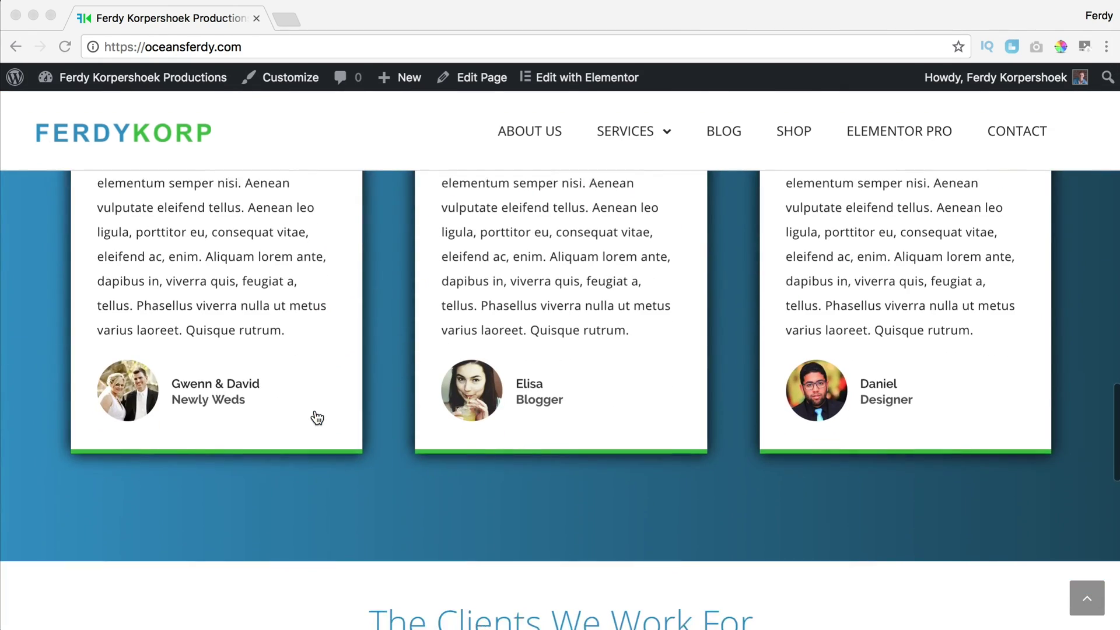
pyautogui.scroll(-2, 318, 418)
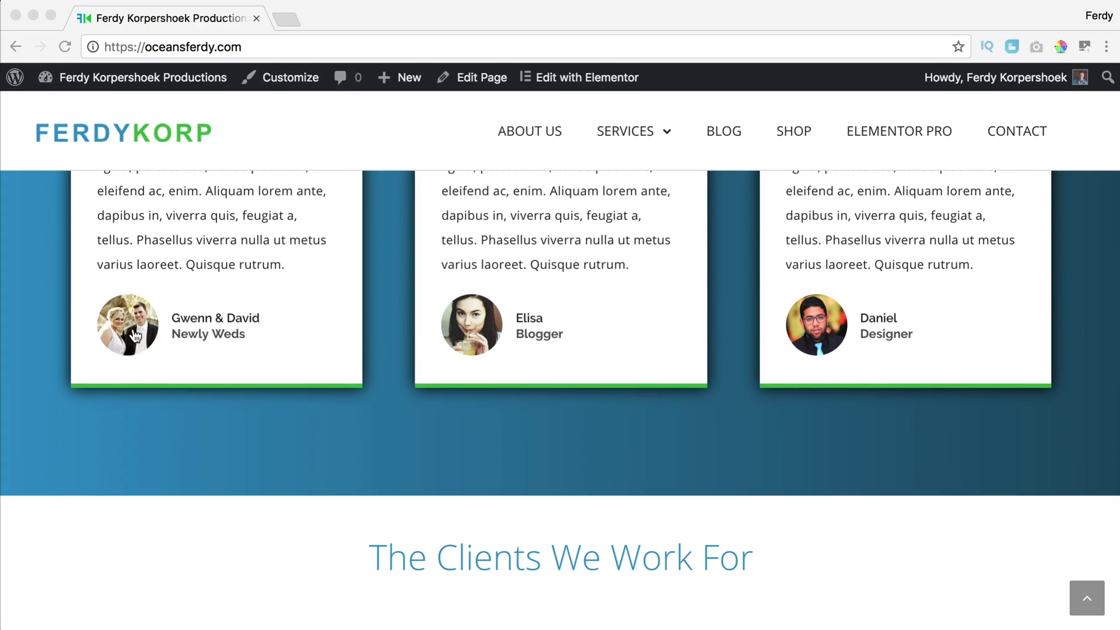
# - Save the Gwenn & David photo to the Desktop as Wedding-Couple-1.jpg, then close Finder
pyautogui.rightClick(132, 326)
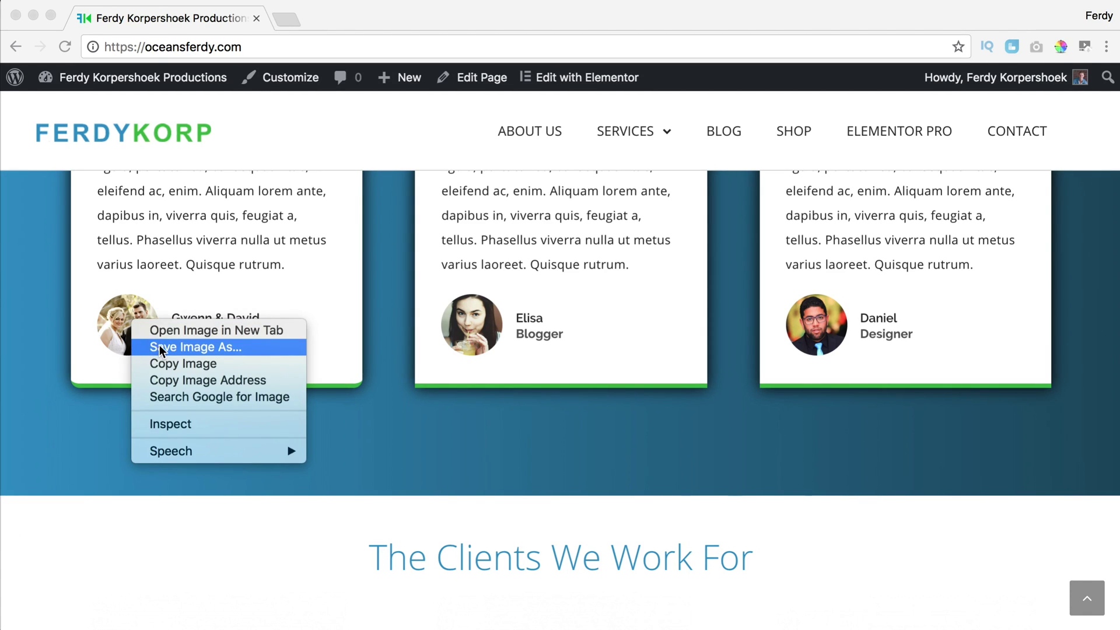
pyautogui.click(188, 347)
pyautogui.click(831, 431)
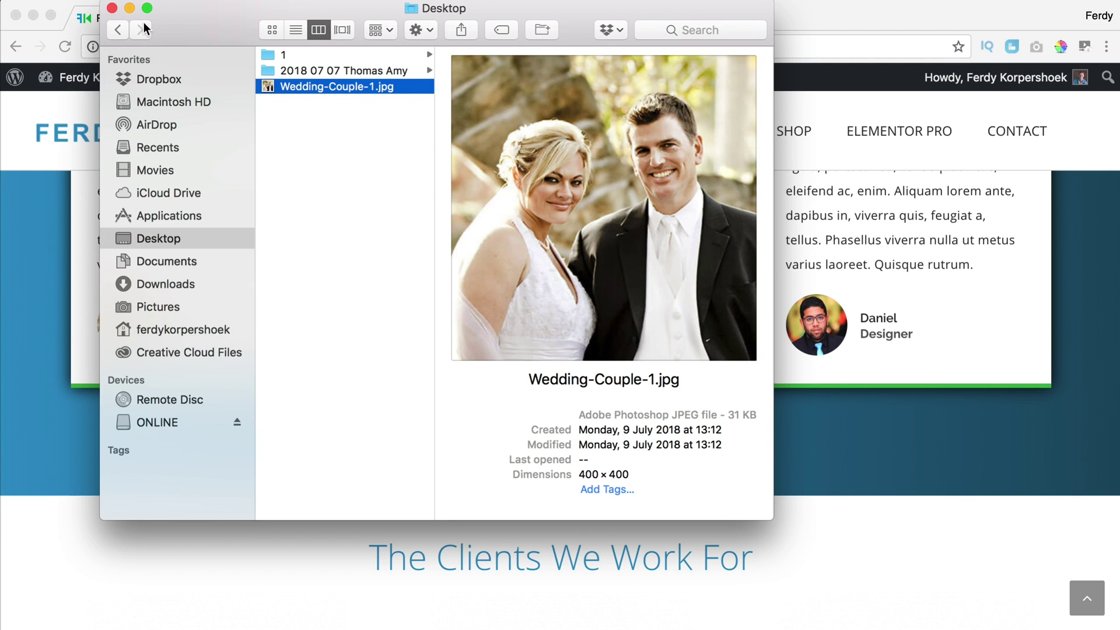
pyautogui.click(112, 8)
pyautogui.moveTo(143, 77)
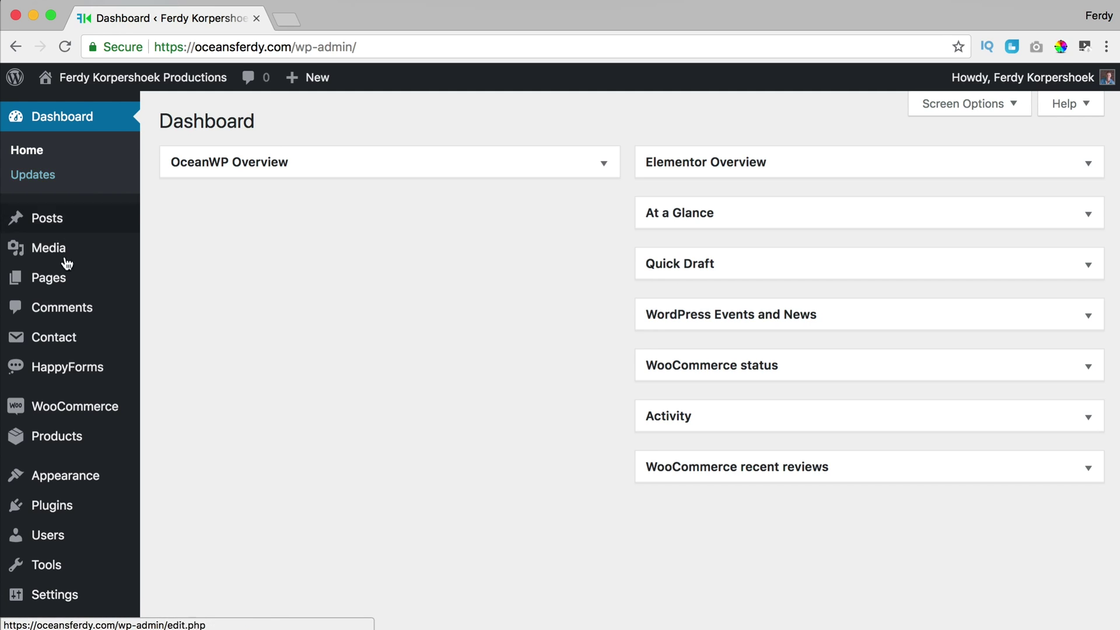
pyautogui.moveTo(52, 506)
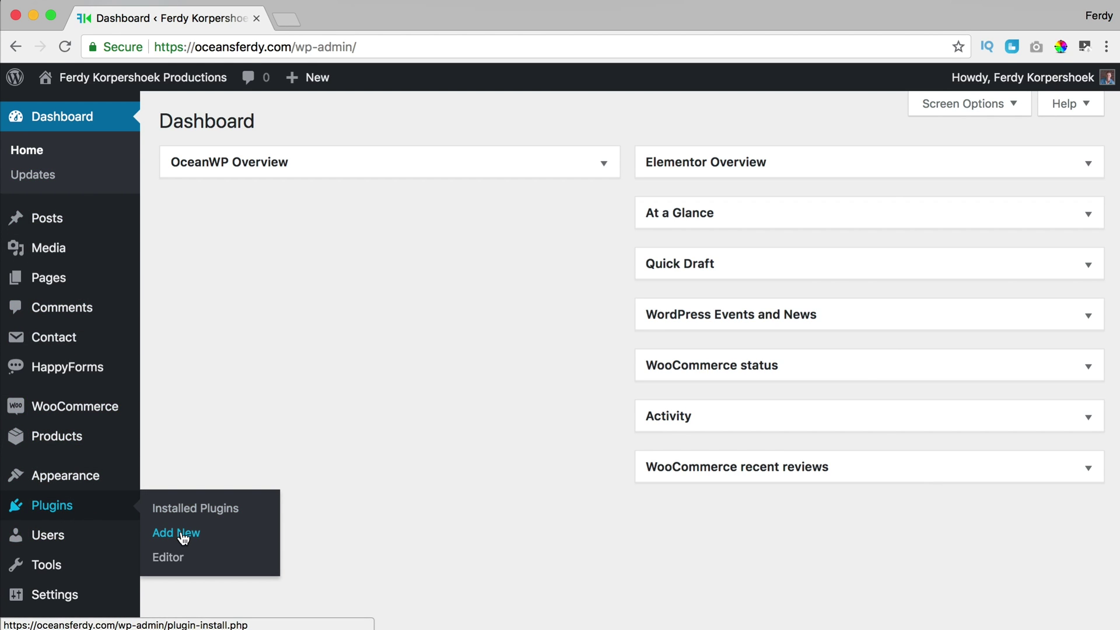
# - Search the plugin directory for 'disable right mouse click'
pyautogui.click(176, 532)
pyautogui.click(910, 171)
pyautogui.write('d')
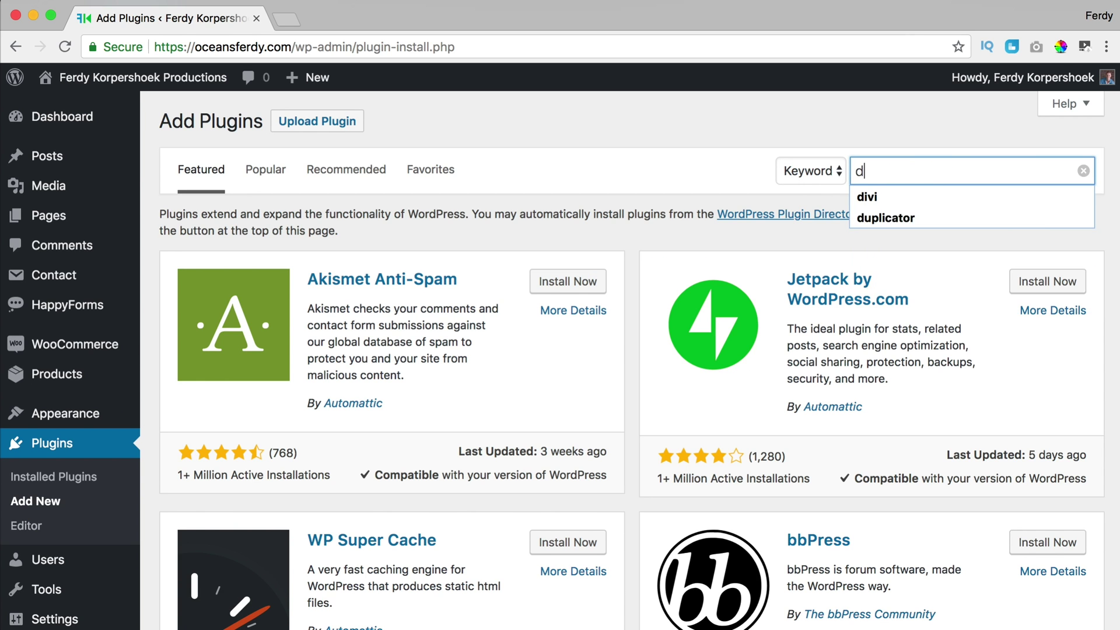
pyautogui.write('isable right ')
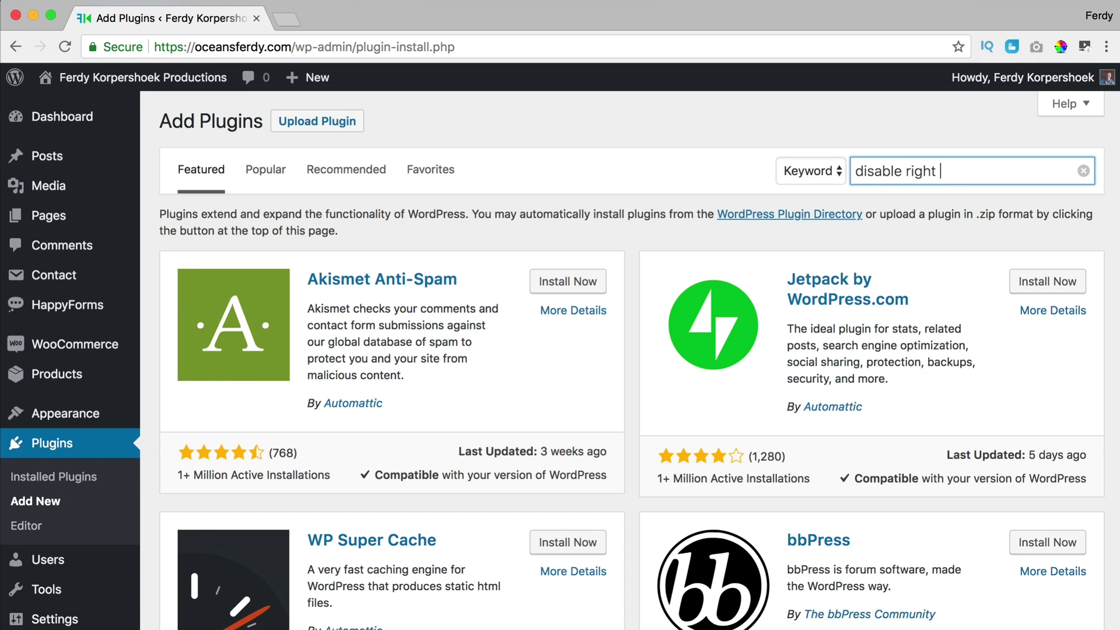
pyautogui.write('mouse click')
pyautogui.press('Return')
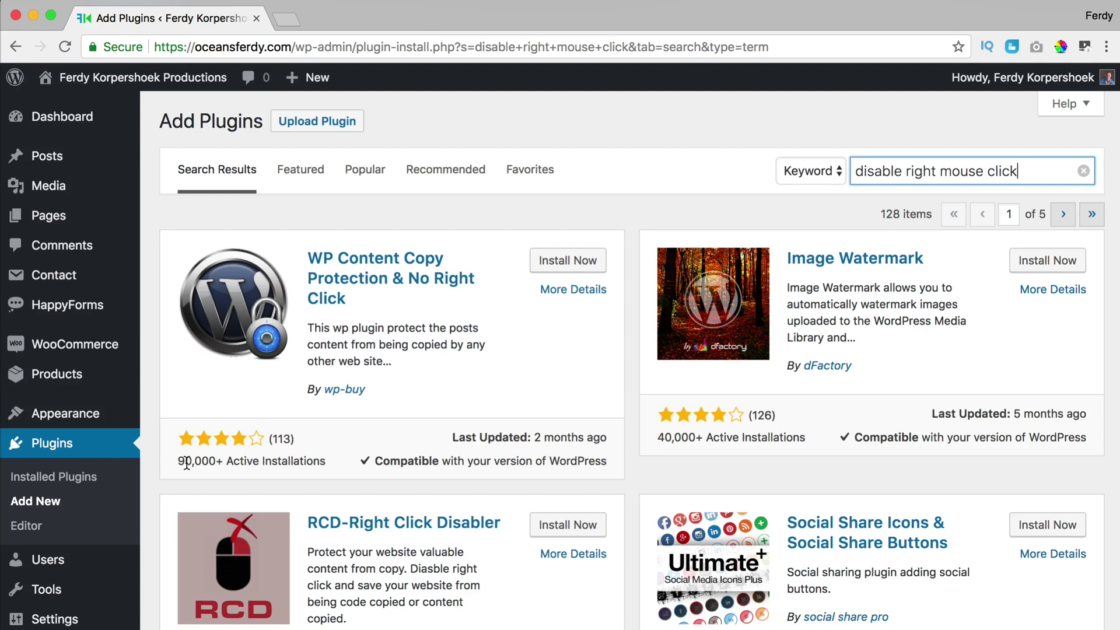
# - Check its active installations, then install and activate WP Content Copy Protection & No Right Click
pyautogui.moveTo(178, 461); pyautogui.dragTo(262, 463)
pyautogui.click(263, 462)
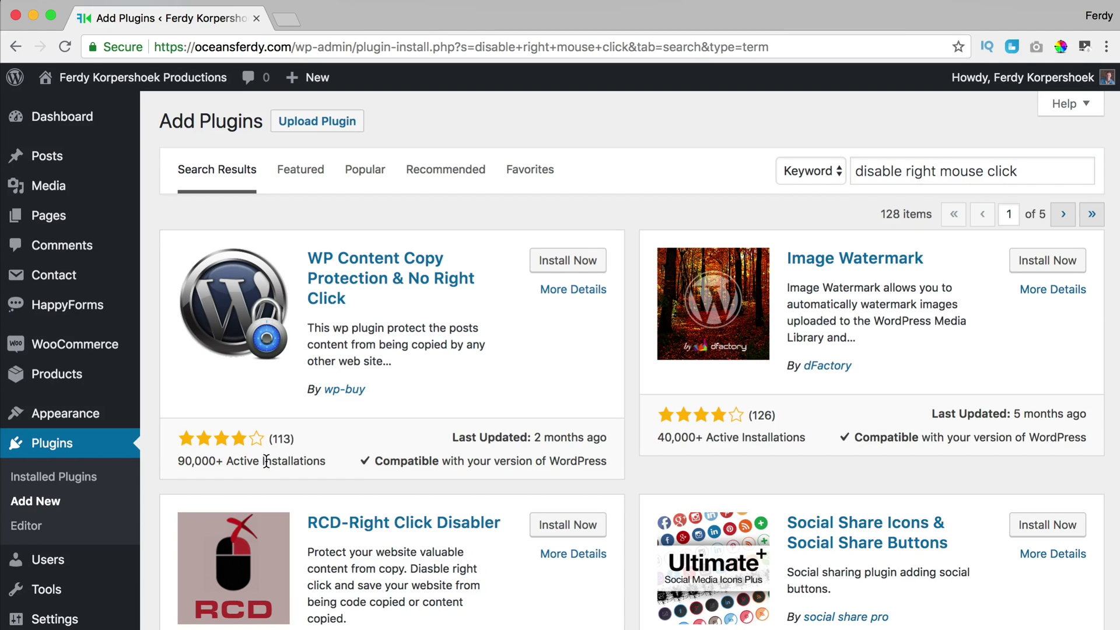
pyautogui.click(567, 261)
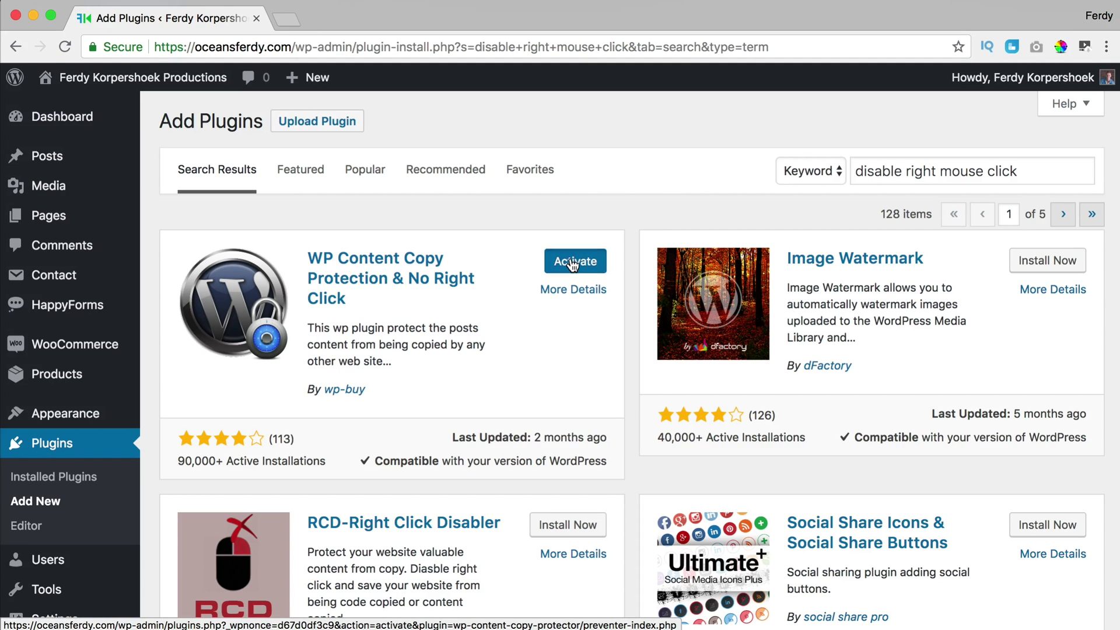
pyautogui.click(574, 261)
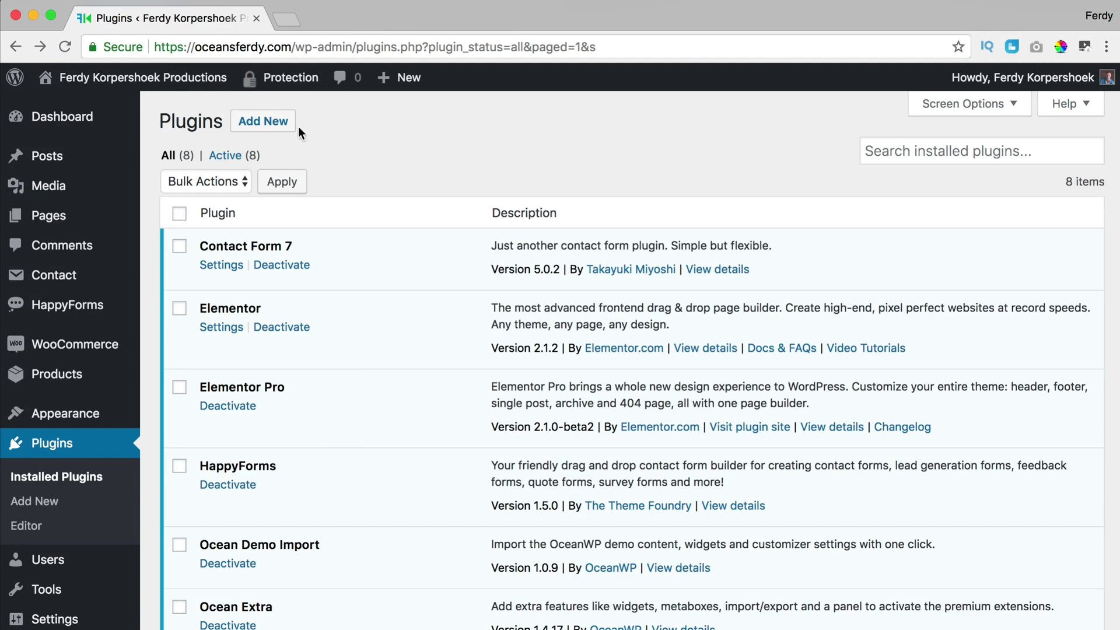
# - Visit the live site and right-click the Gwenn & David photo to trigger the protection alert
pyautogui.click(143, 77)
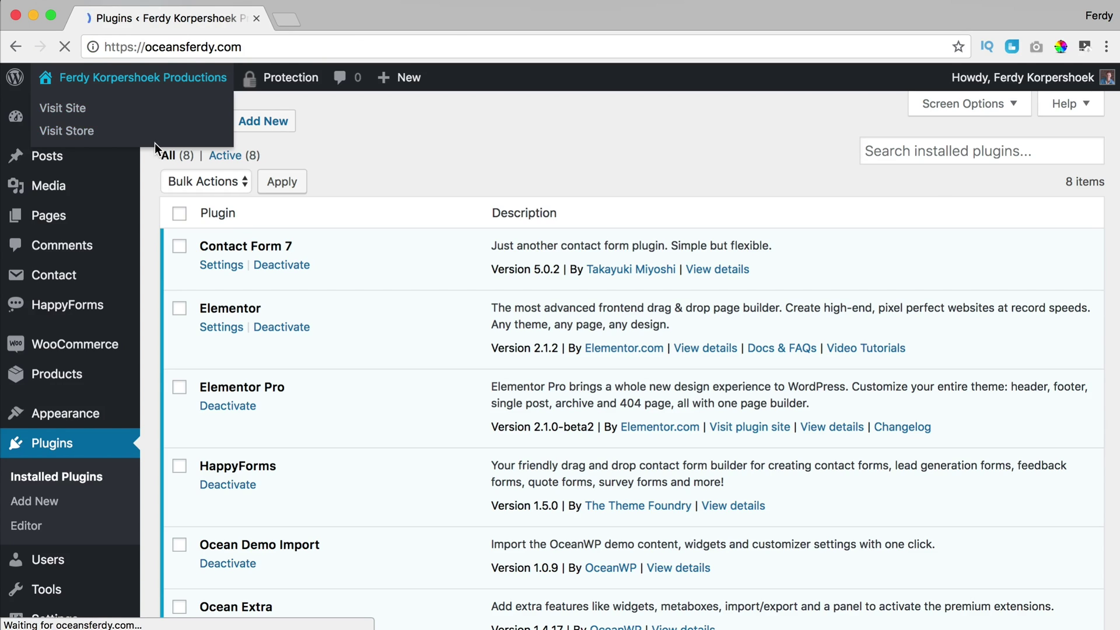
pyautogui.scroll(-10, 200, 163)
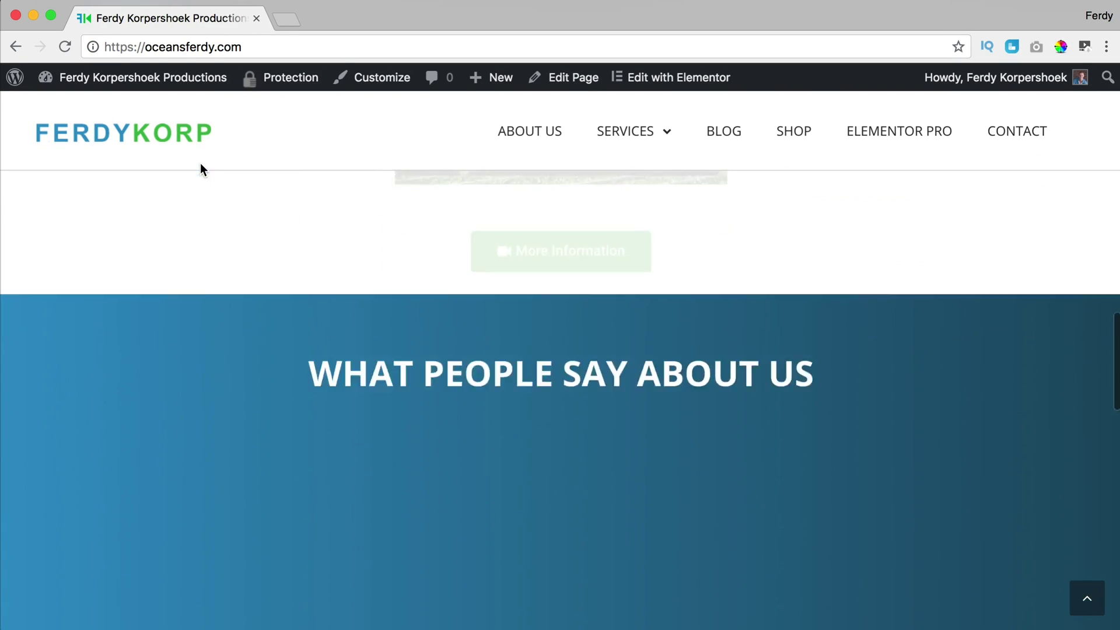
pyautogui.scroll(-10, 201, 163)
pyautogui.scroll(-5, 201, 162)
pyautogui.scroll(3, 201, 163)
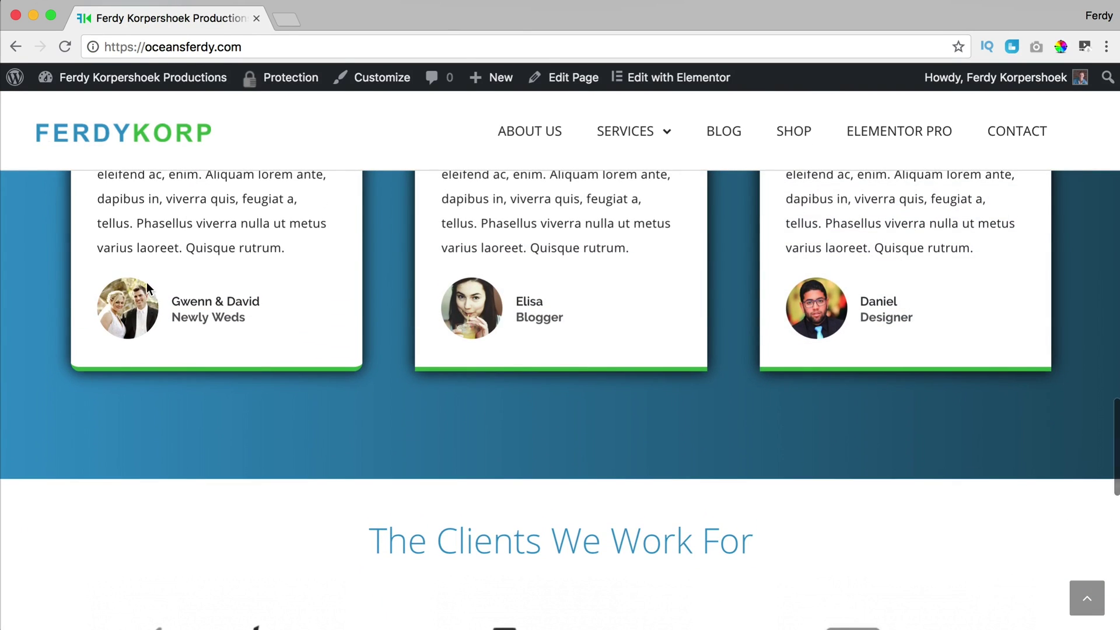
pyautogui.rightClick(127, 299)
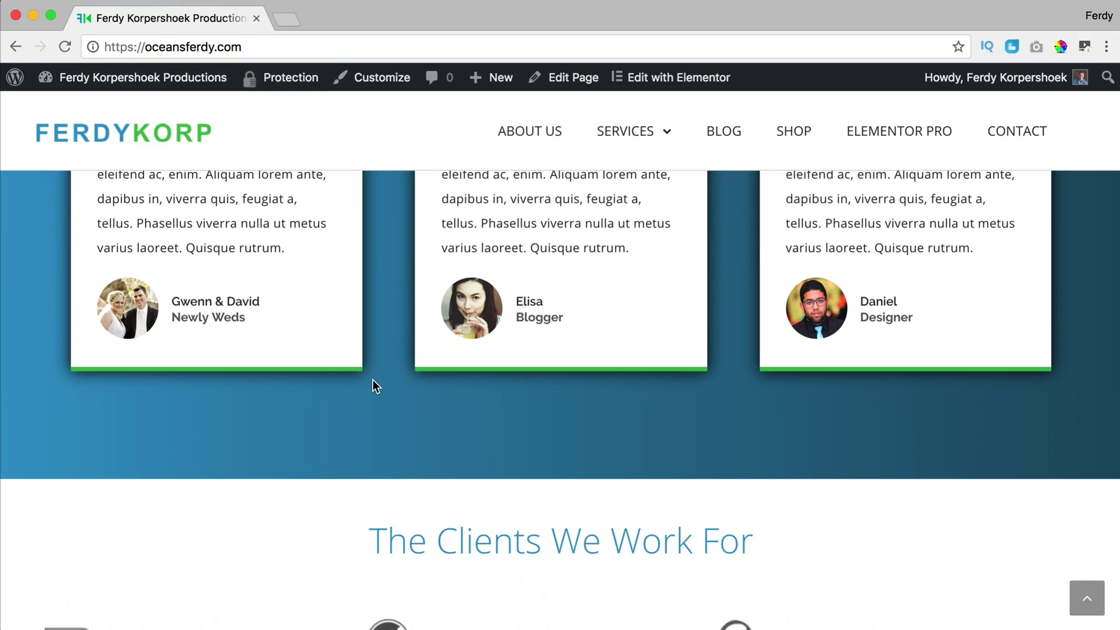
pyautogui.scroll(15, 371, 327)
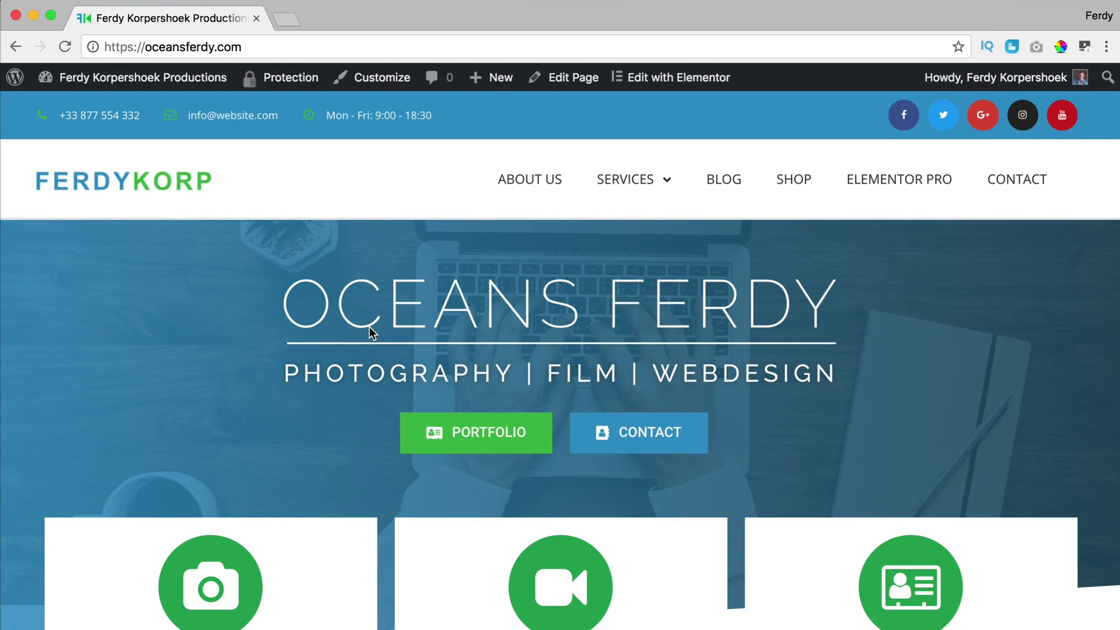